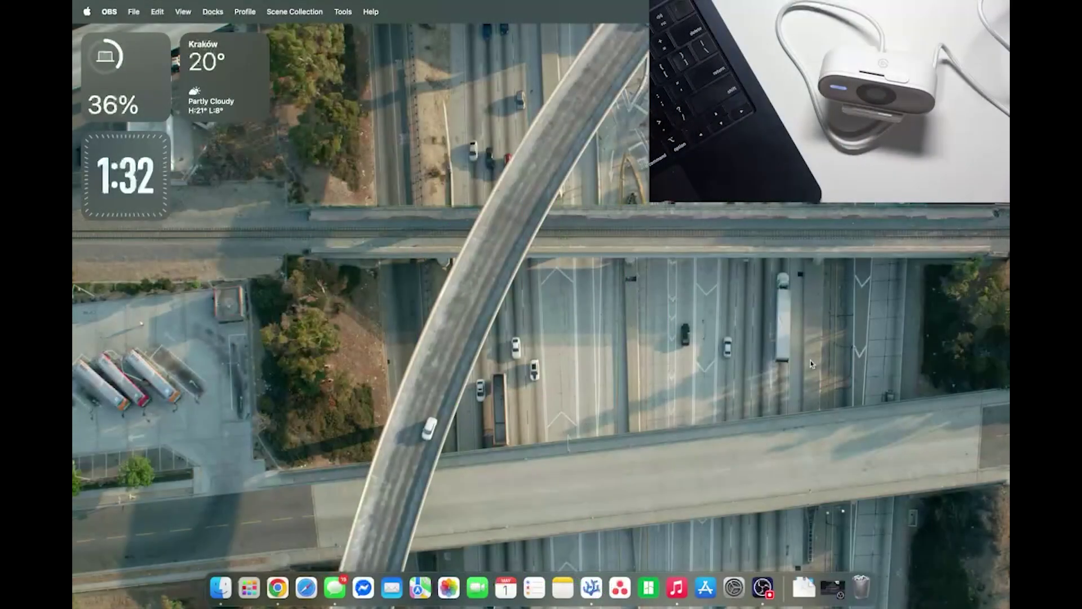
Search 'camera hub elgato' in Chrome and open Elgato's Downloads page listing Camera Hub 2.0.
{"action": "left_click", "coordinate": [281, 594]}
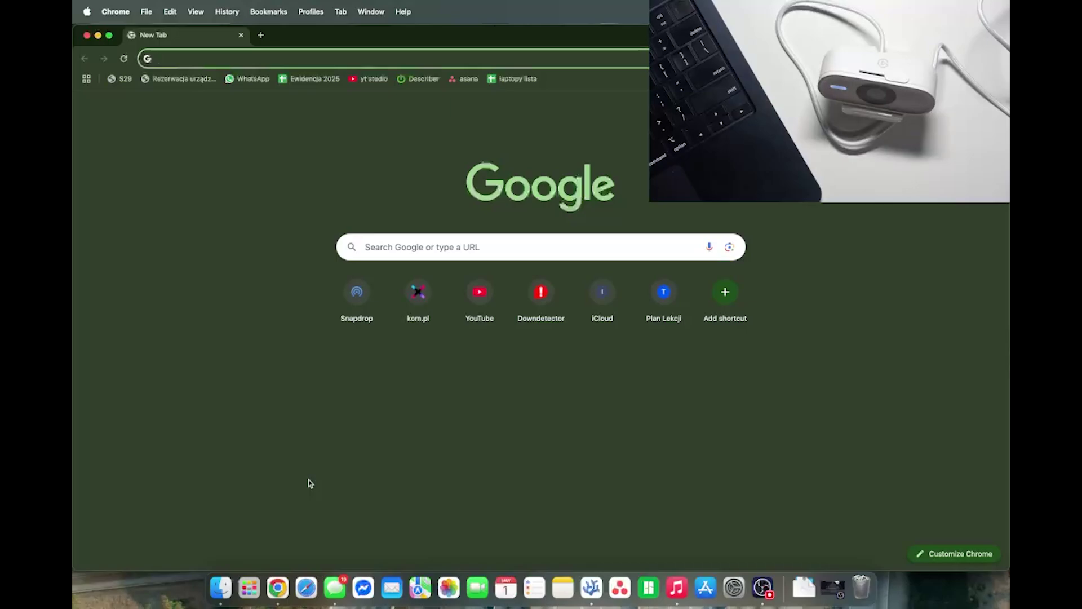
{"action": "type", "text": "camera h"}
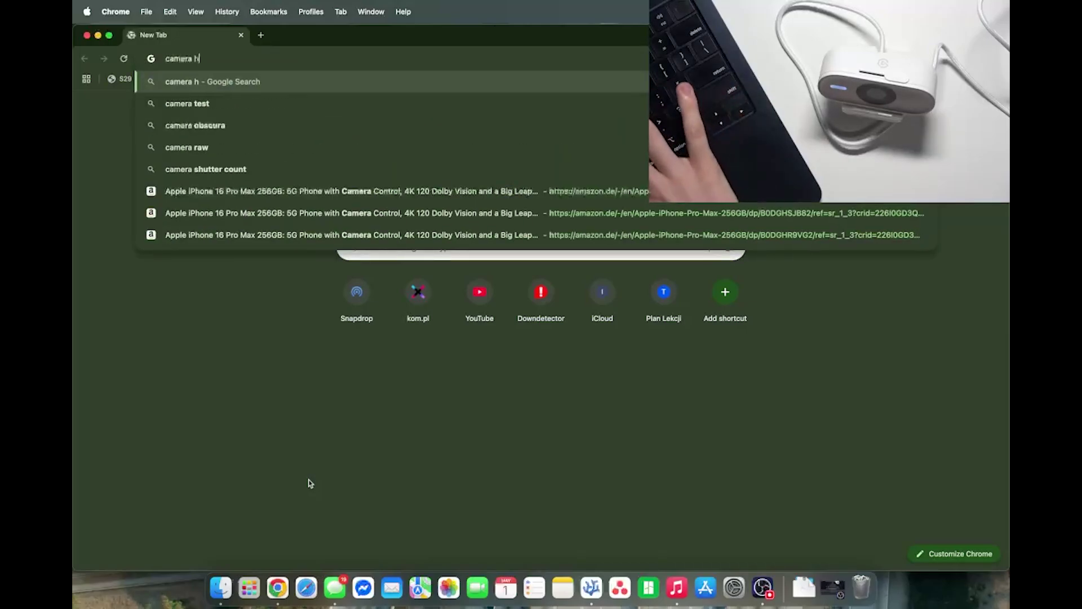
{"action": "type", "text": "ub"}
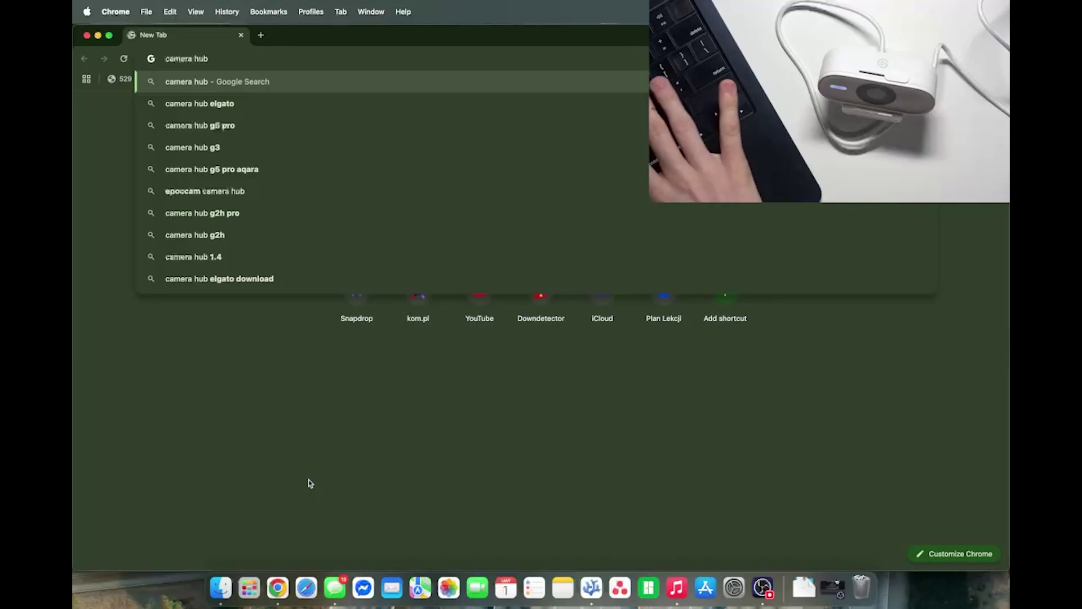
{"action": "type", "text": " el"}
{"action": "key", "text": "Return"}
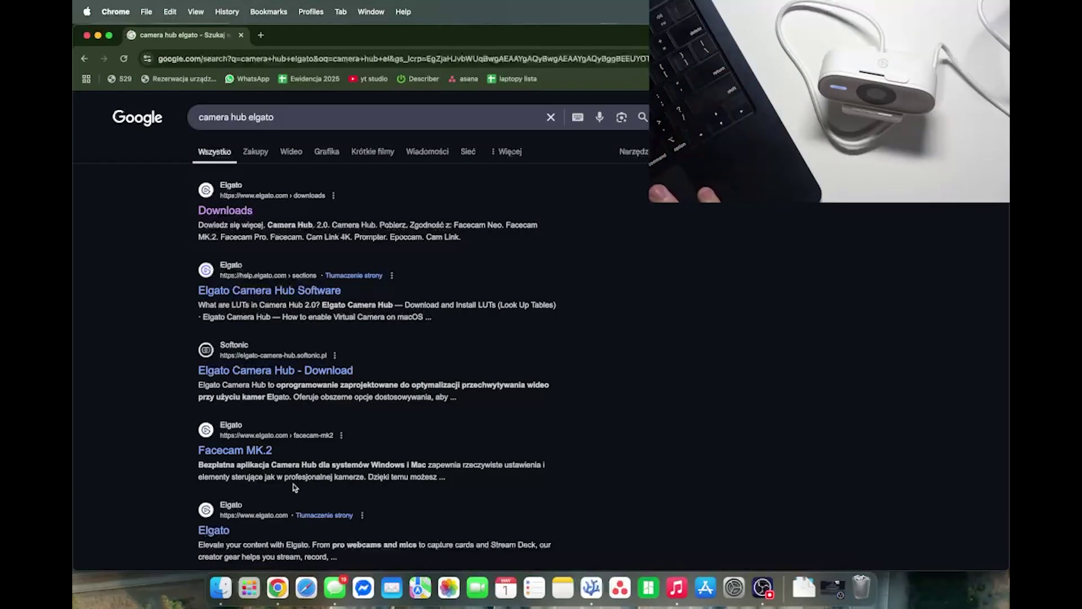
{"action": "left_click", "coordinate": [220, 211]}
{"action": "scroll", "coordinate": [220, 212], "scroll_direction": "down", "scroll_amount": 10}
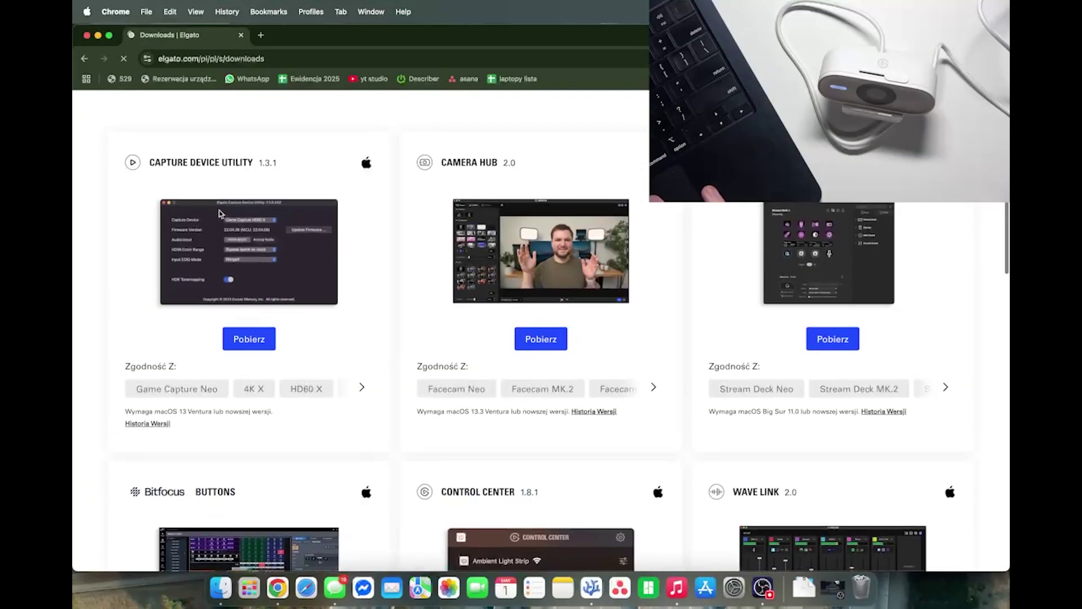
Download the Camera Hub for Mac installer package to Downloads, skipping the newsletter sign-up.
{"action": "left_click", "coordinate": [543, 338]}
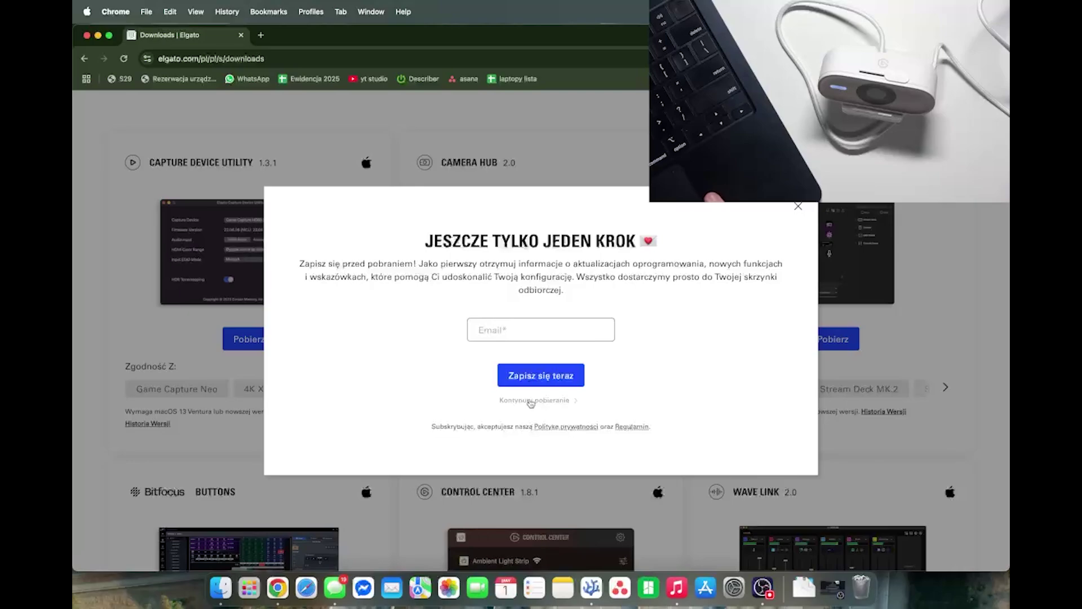
{"action": "left_click", "coordinate": [519, 402]}
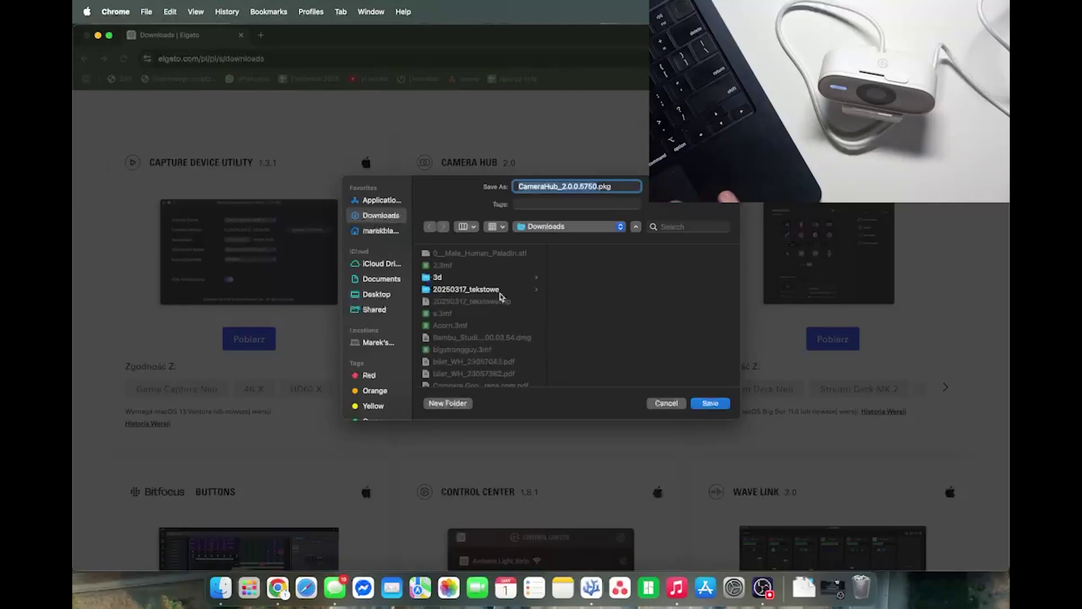
{"action": "left_click", "coordinate": [709, 403]}
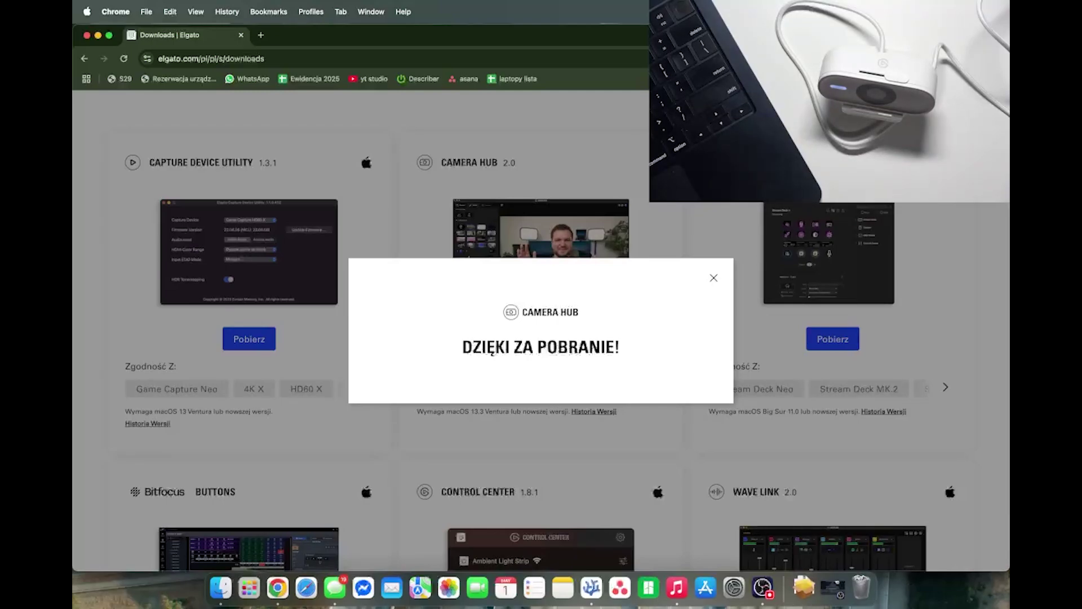
Launch the Camera Hub installer package from Downloads and agree to the software licence.
{"action": "left_click", "coordinate": [810, 588]}
{"action": "left_click", "coordinate": [800, 538]}
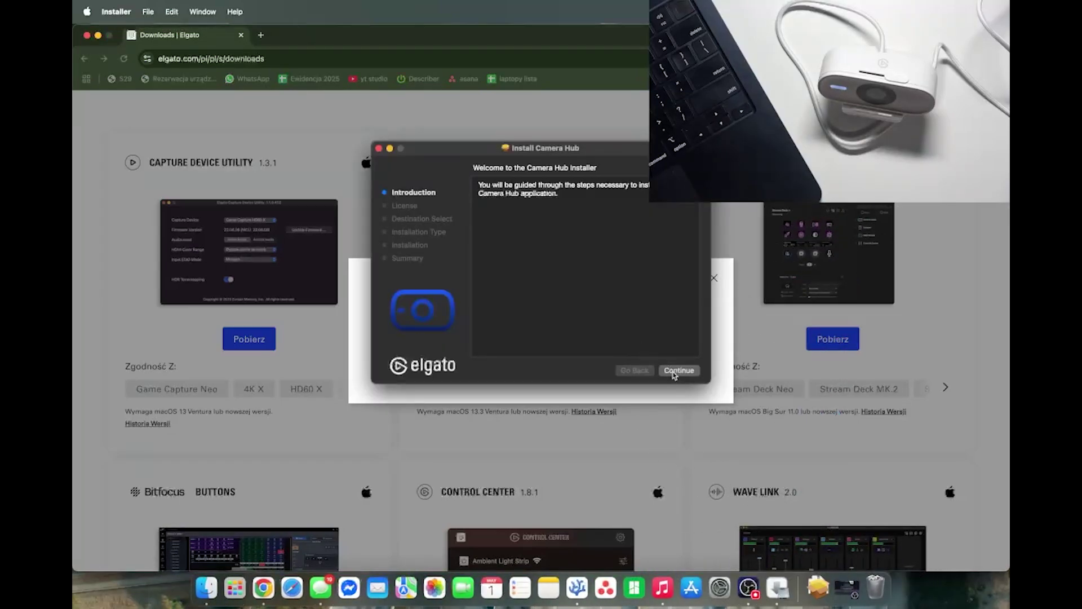
{"action": "left_click", "coordinate": [679, 371]}
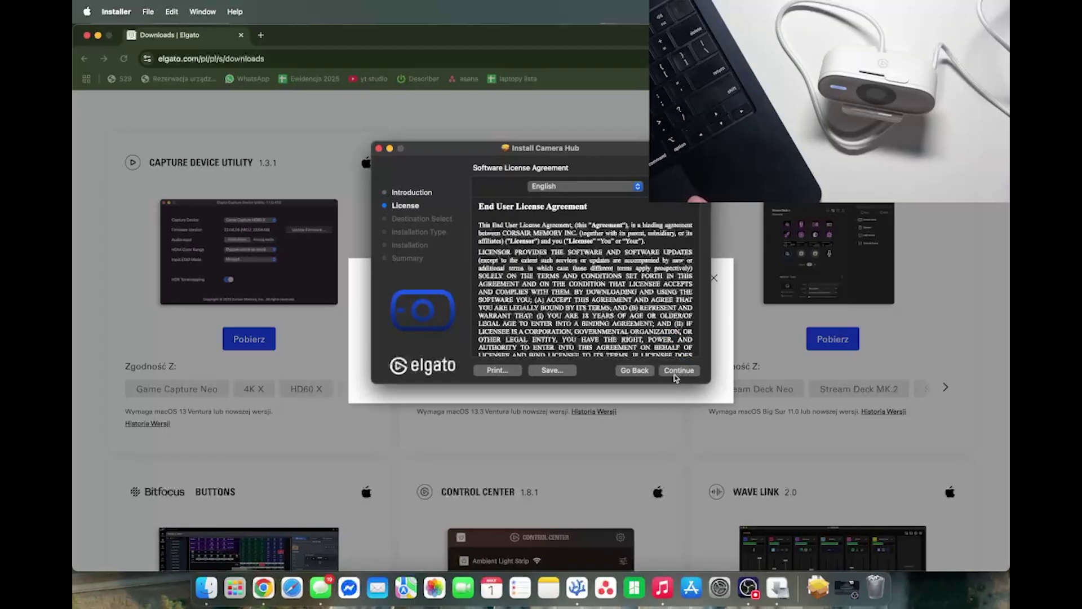
{"action": "left_click", "coordinate": [678, 372]}
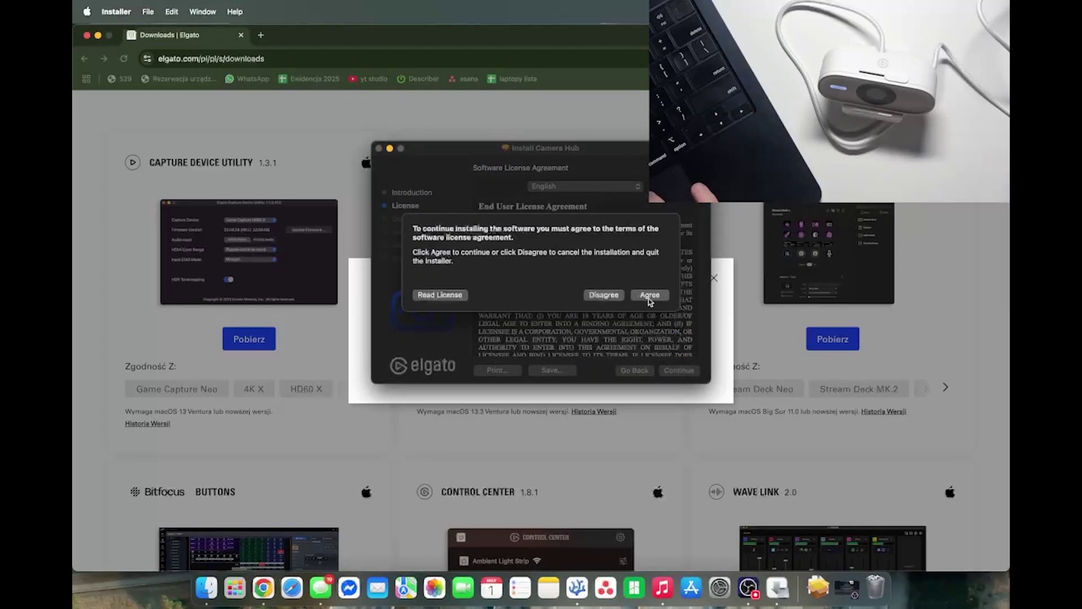
{"action": "left_click", "coordinate": [649, 296]}
{"action": "key", "text": "Return"}
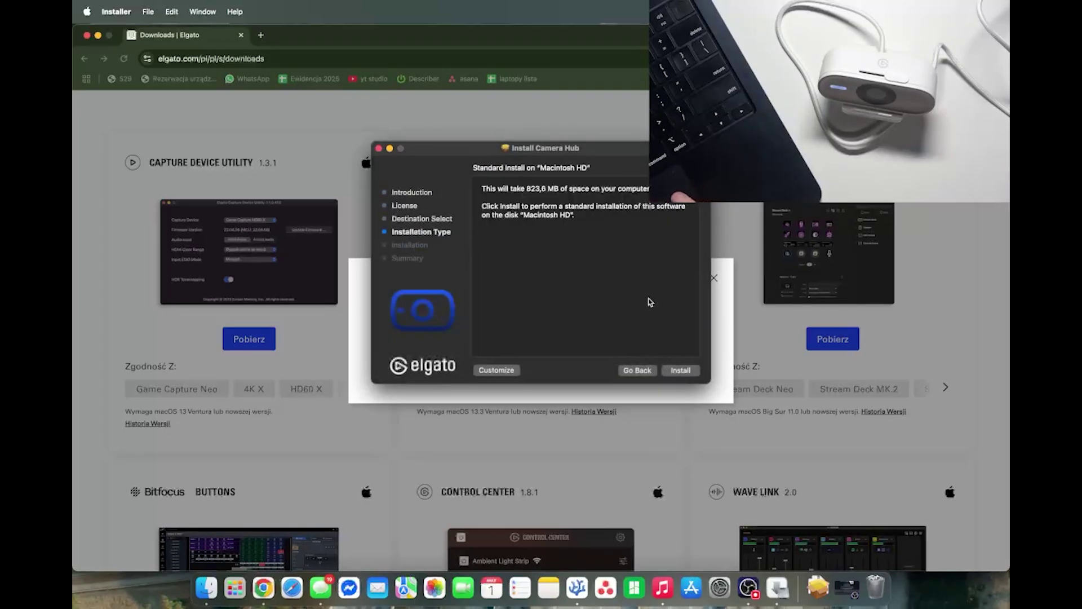
Start the standard installation on Macintosh HD, authorising it with the account password.
{"action": "left_click", "coordinate": [684, 377]}
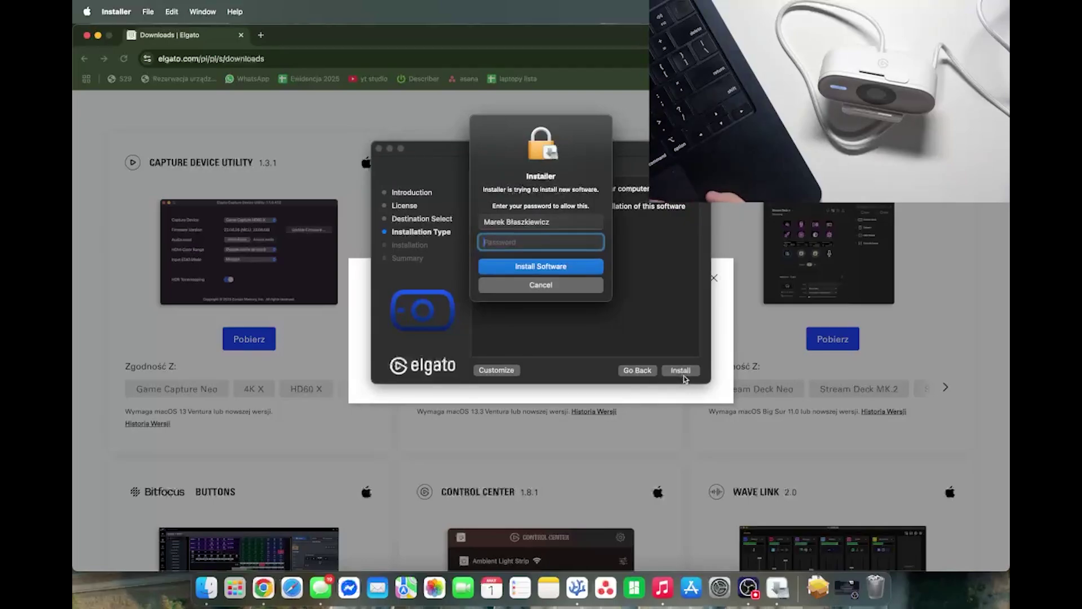
{"action": "type", "text": "****"}
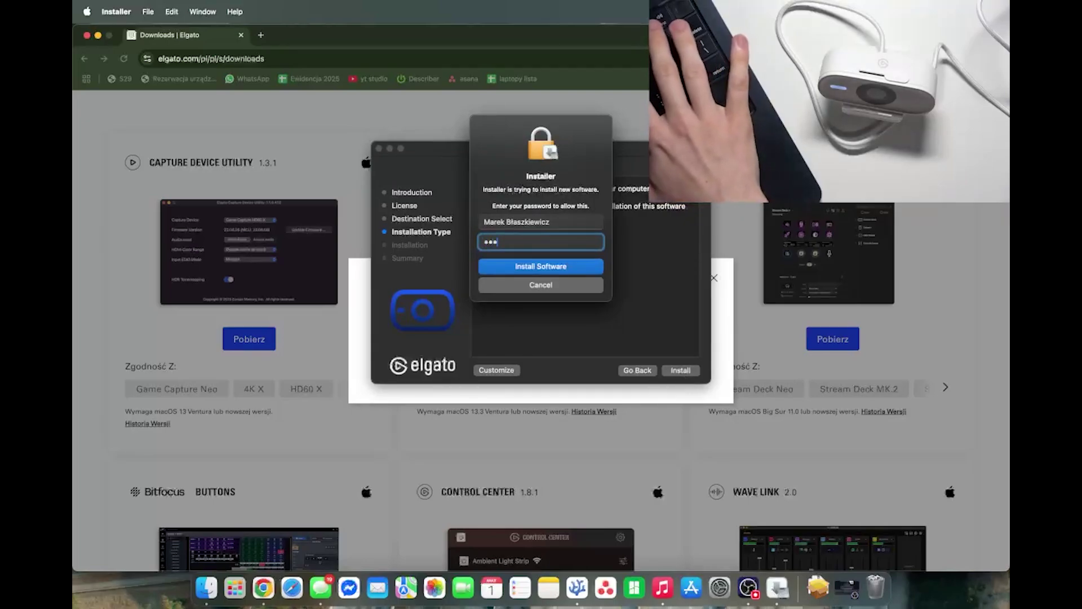
{"action": "key", "text": "BackSpace"}
{"action": "key", "text": "BackSpace"}
{"action": "key", "text": "BackSpace"}
{"action": "key", "text": "BackSpace"}
{"action": "type", "text": "********"}
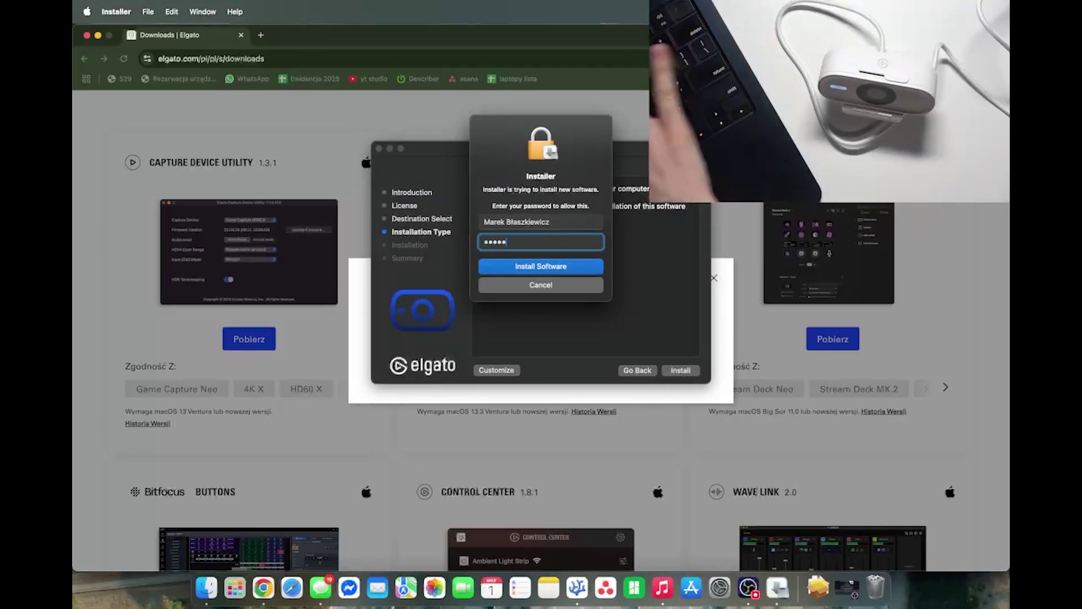
{"action": "key", "text": "Return"}
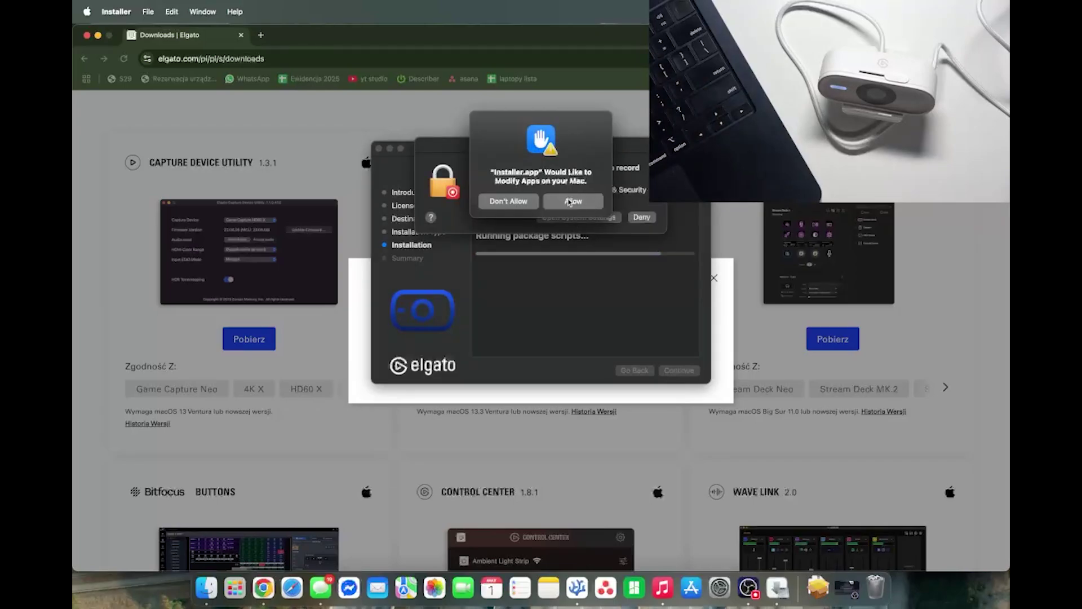
Allow app modification, local-network and camera access, approve the camera extension, and surface the screen-recording request.
{"action": "left_click", "coordinate": [569, 201]}
{"action": "key", "text": "ctrl+Up"}
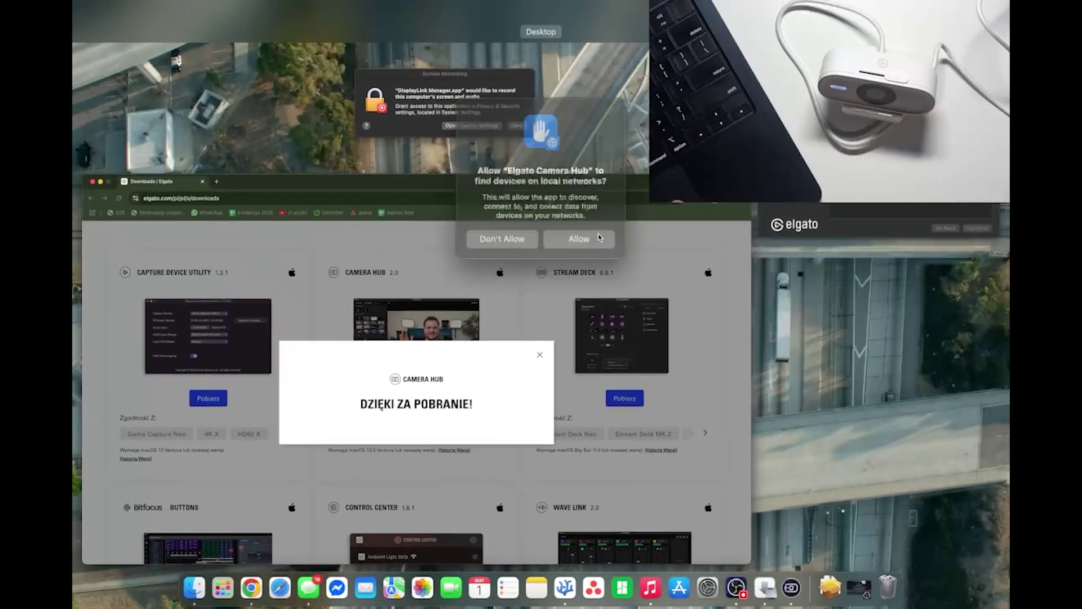
{"action": "left_click", "coordinate": [599, 237]}
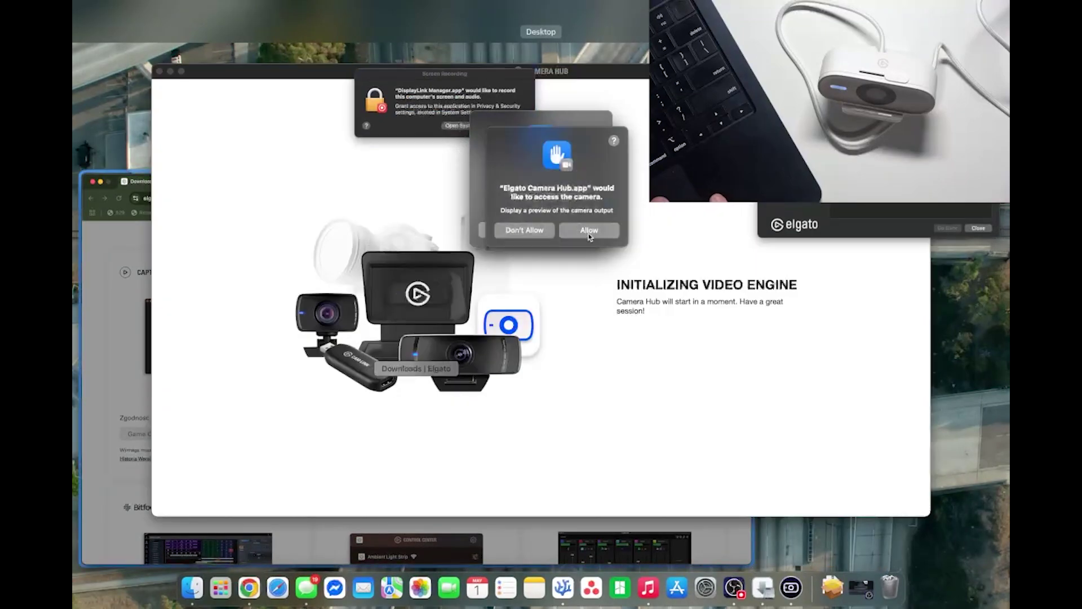
{"action": "key", "text": "ctrl+Up"}
{"action": "left_click", "coordinate": [587, 233]}
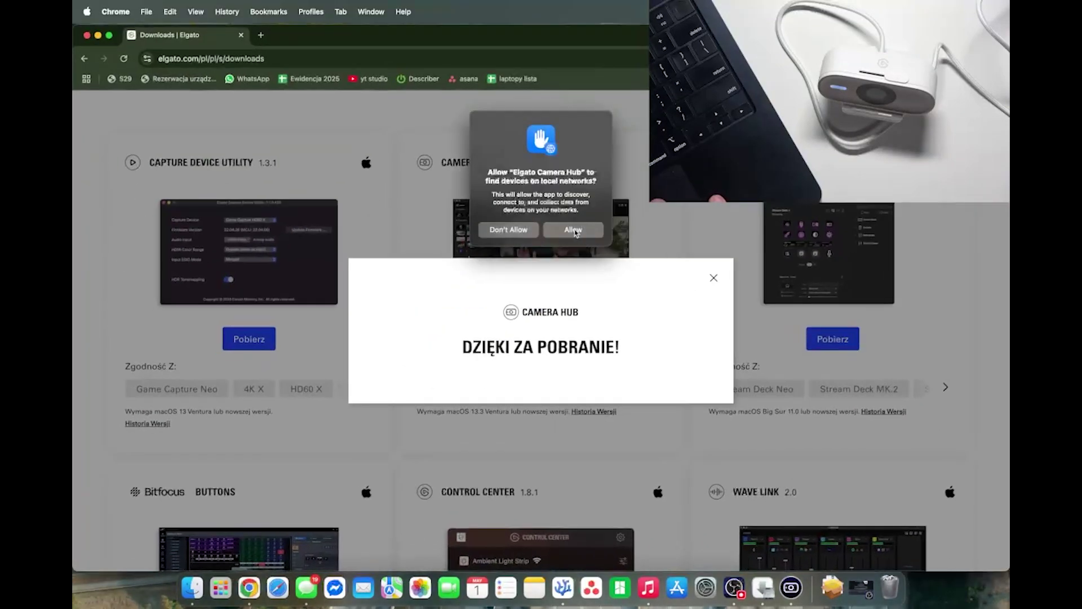
{"action": "left_click", "coordinate": [579, 232]}
{"action": "left_click", "coordinate": [582, 280]}
{"action": "key", "text": "ctrl+Up"}
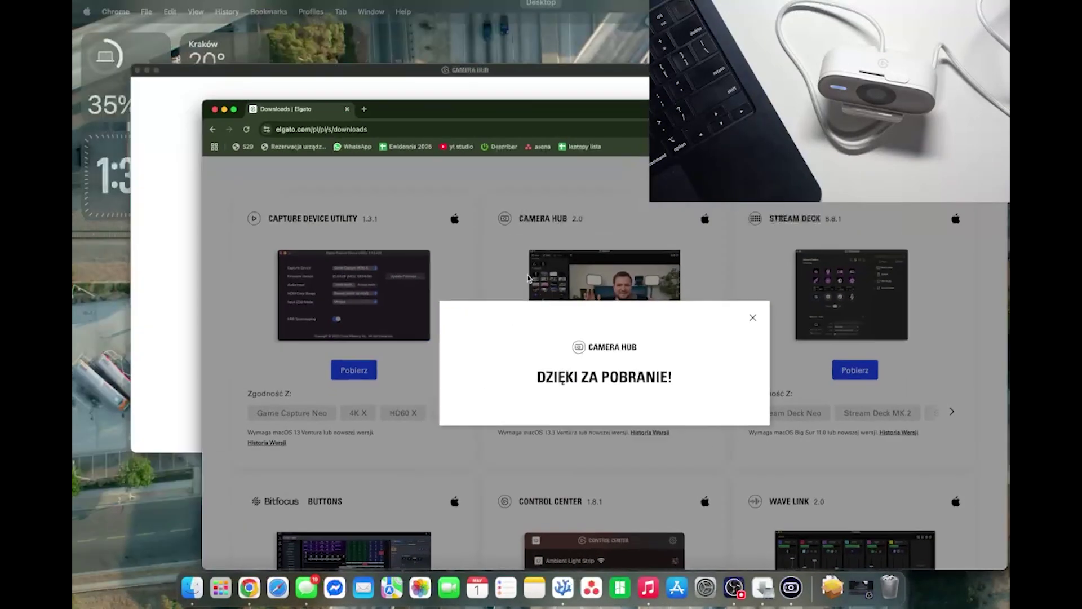
{"action": "key", "text": "ctrl+Up"}
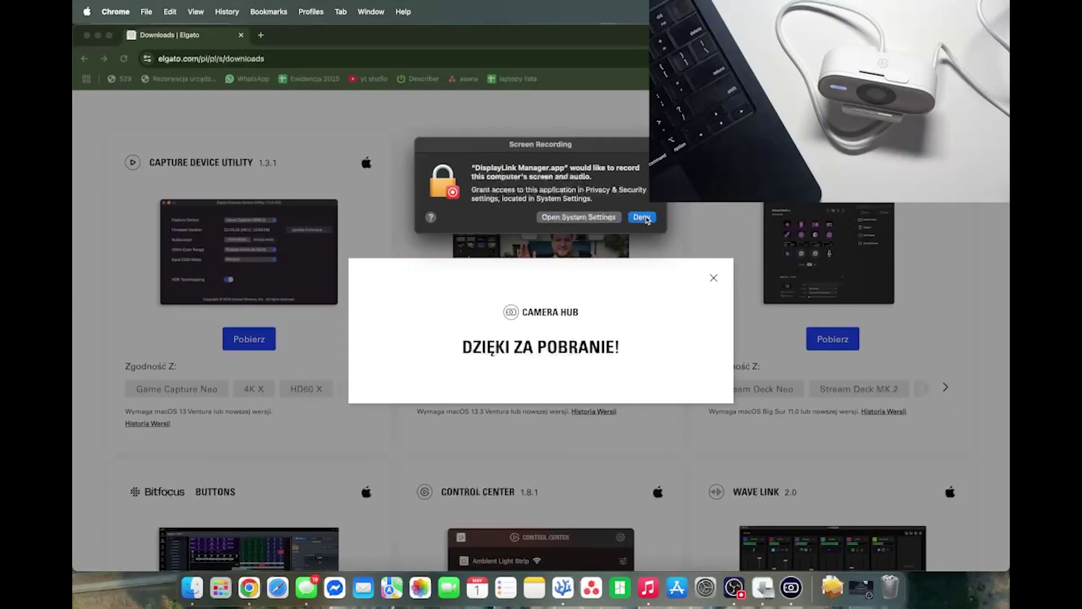
Review Screen Recording settings, postpone quitting DisplayLink Manager, and close without adding any app.
{"action": "left_click", "coordinate": [593, 221]}
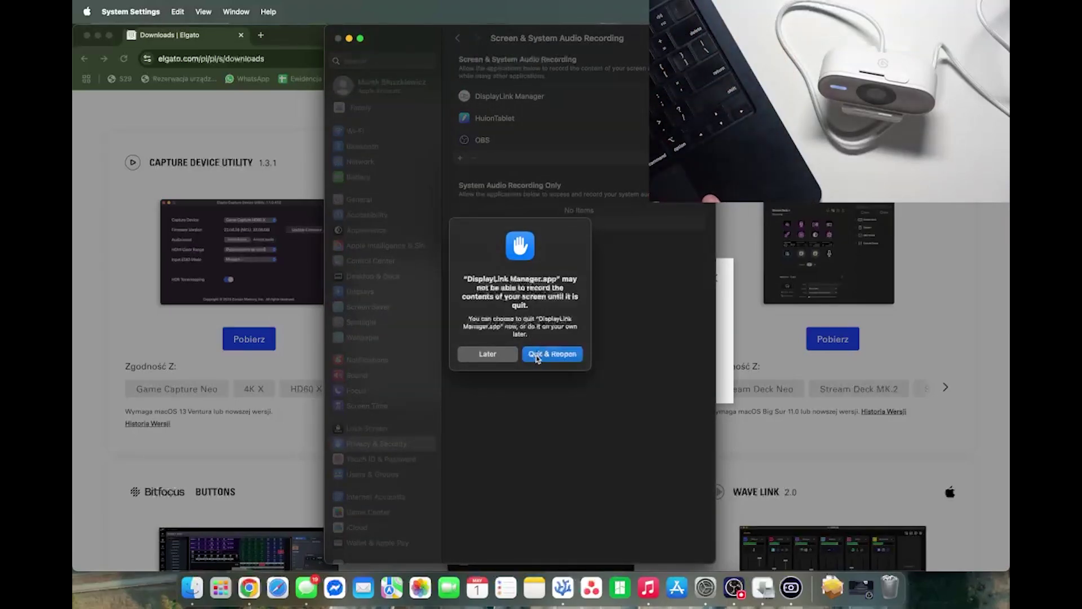
{"action": "left_click", "coordinate": [505, 355]}
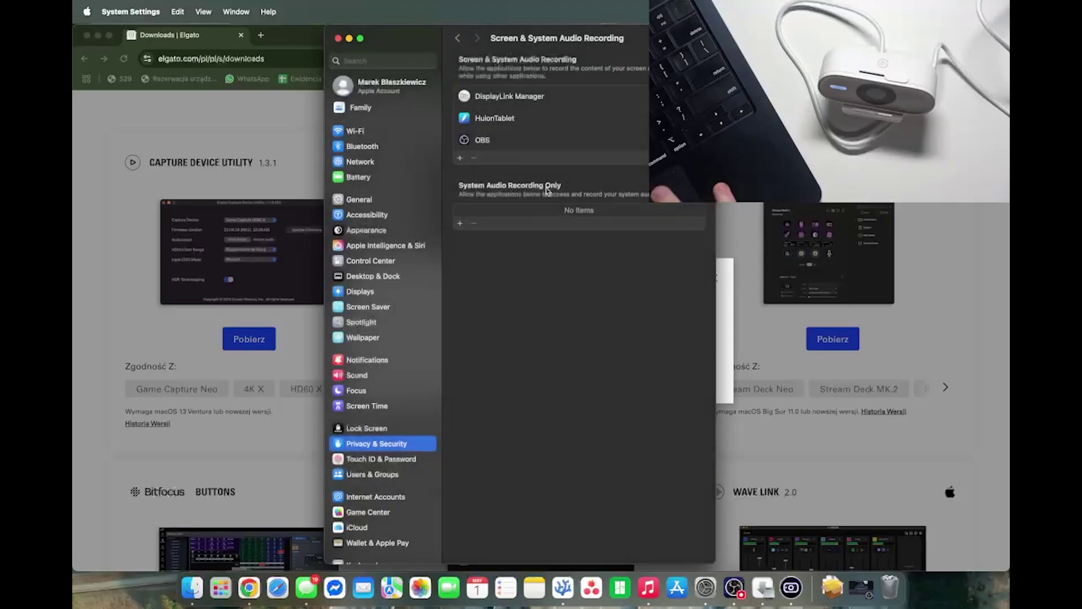
{"action": "left_click", "coordinate": [461, 158]}
{"action": "scroll", "coordinate": [484, 189], "scroll_direction": "down", "scroll_amount": 2}
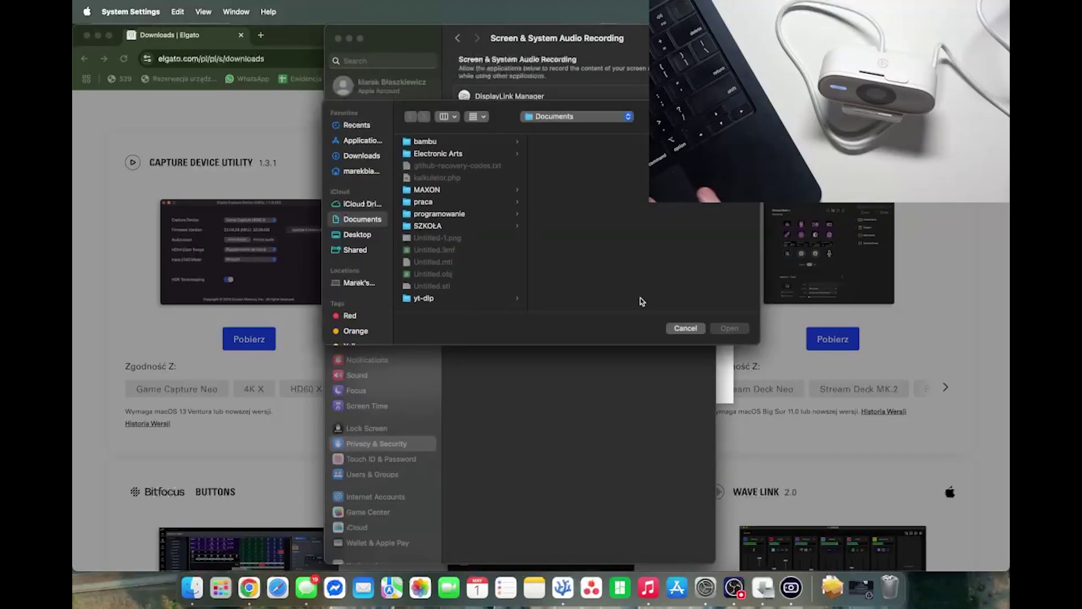
{"action": "left_click", "coordinate": [685, 329]}
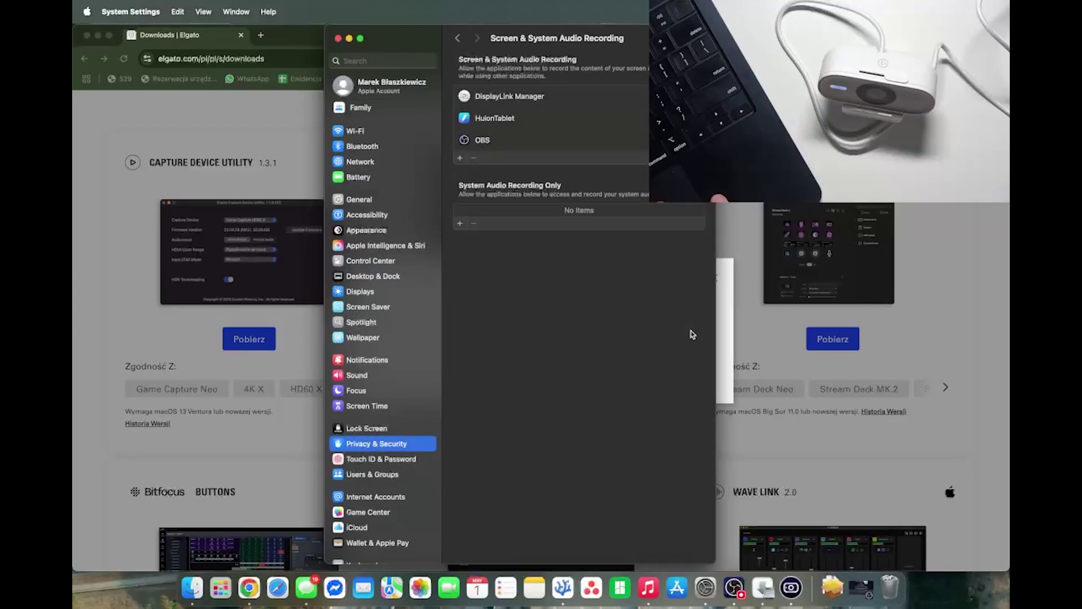
{"action": "left_click", "coordinate": [338, 38]}
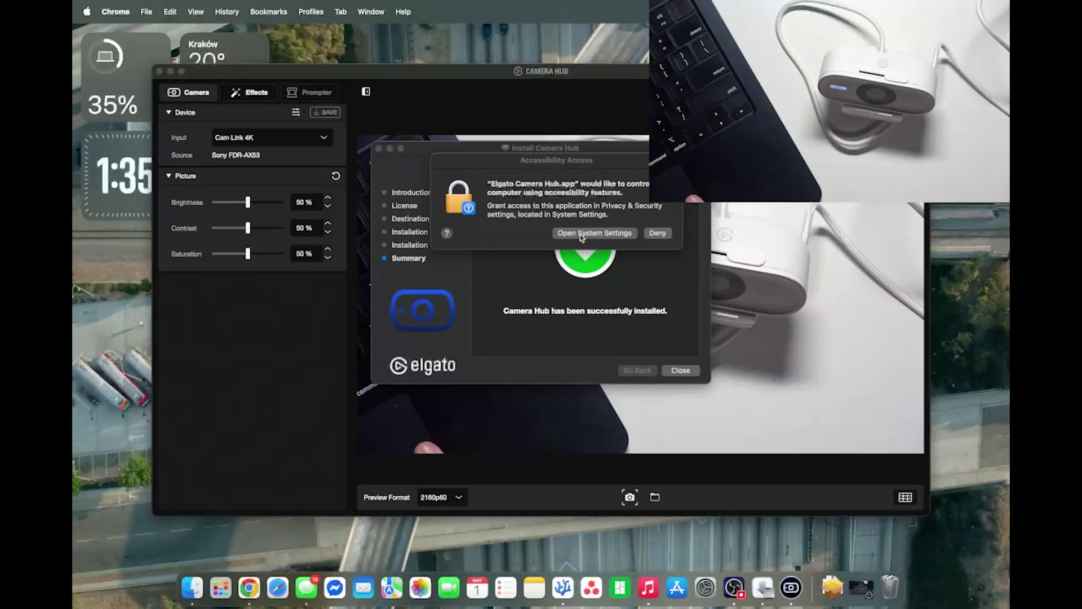
Check Elgato Camera Hub appears under Privacy & Security > Accessibility, then close System Settings.
{"action": "left_click", "coordinate": [582, 235]}
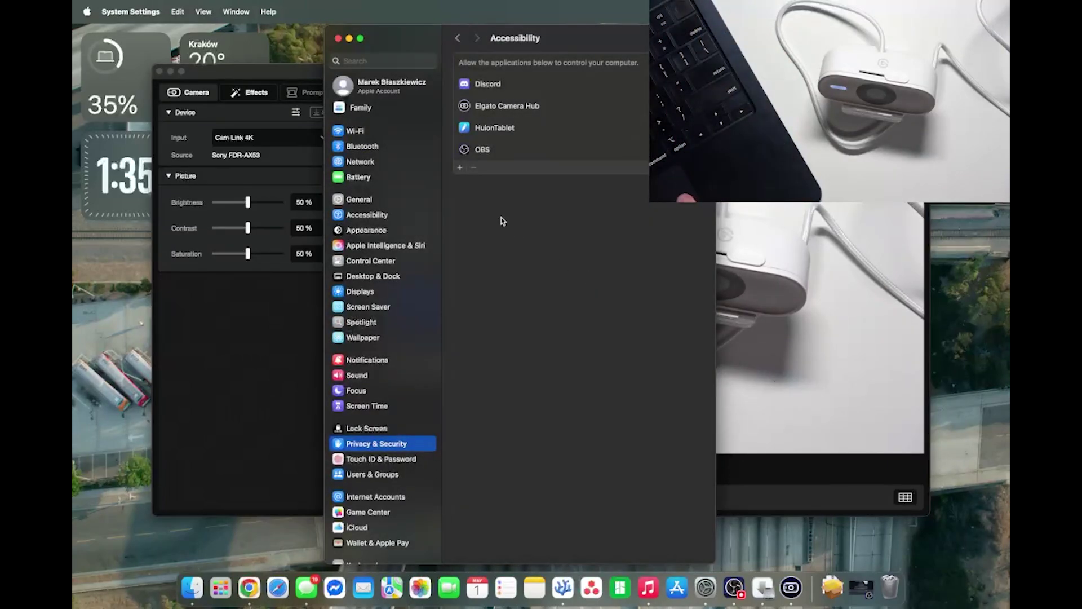
{"action": "left_click", "coordinate": [338, 39]}
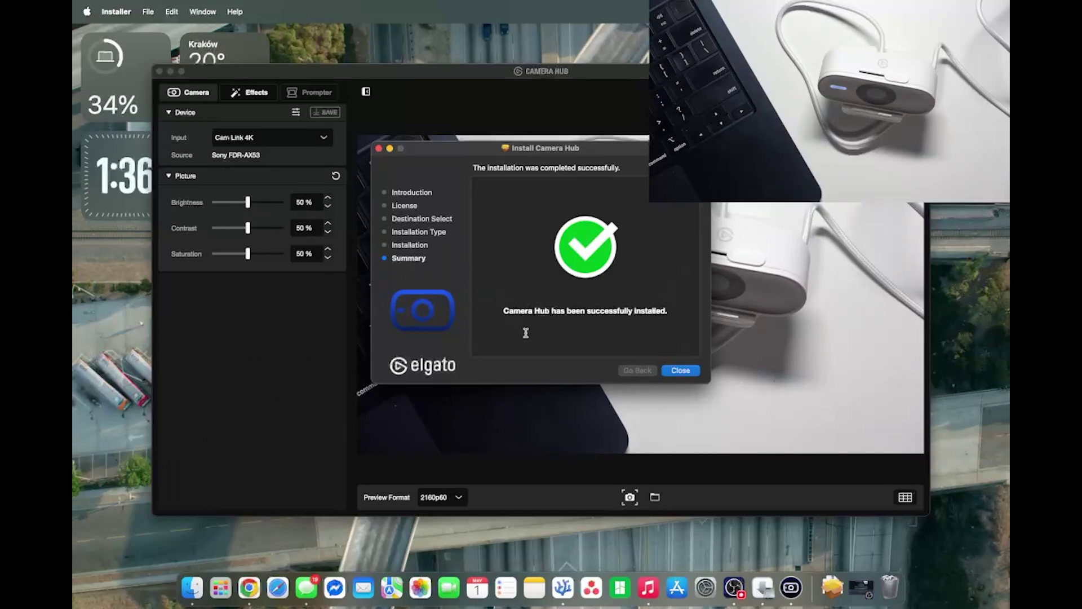
Close the Camera Hub installer summary and move the installer package to the Trash.
{"action": "left_click", "coordinate": [679, 372]}
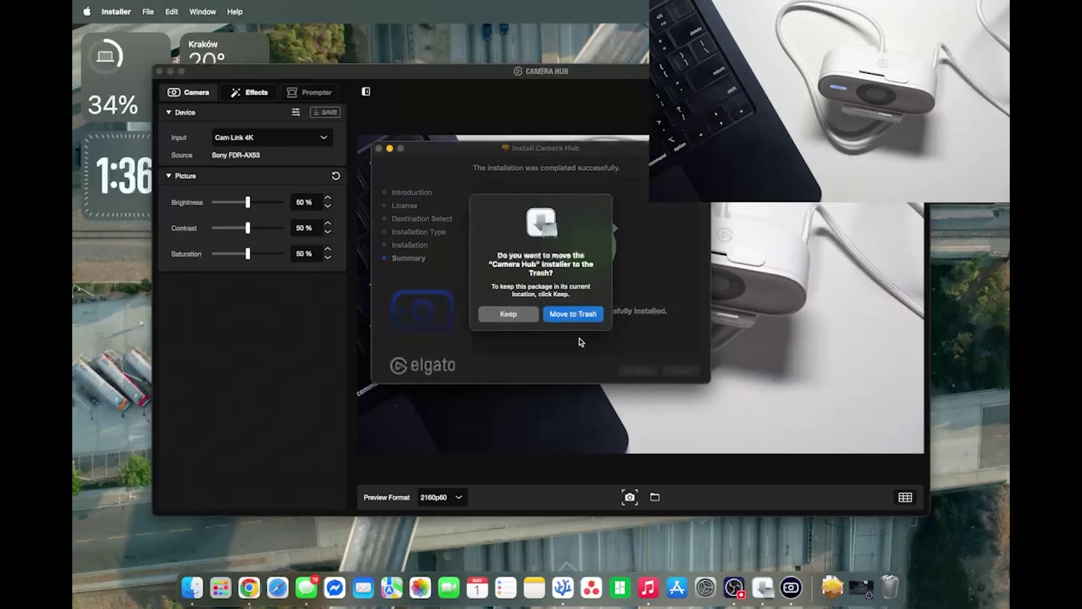
{"action": "left_click", "coordinate": [580, 314]}
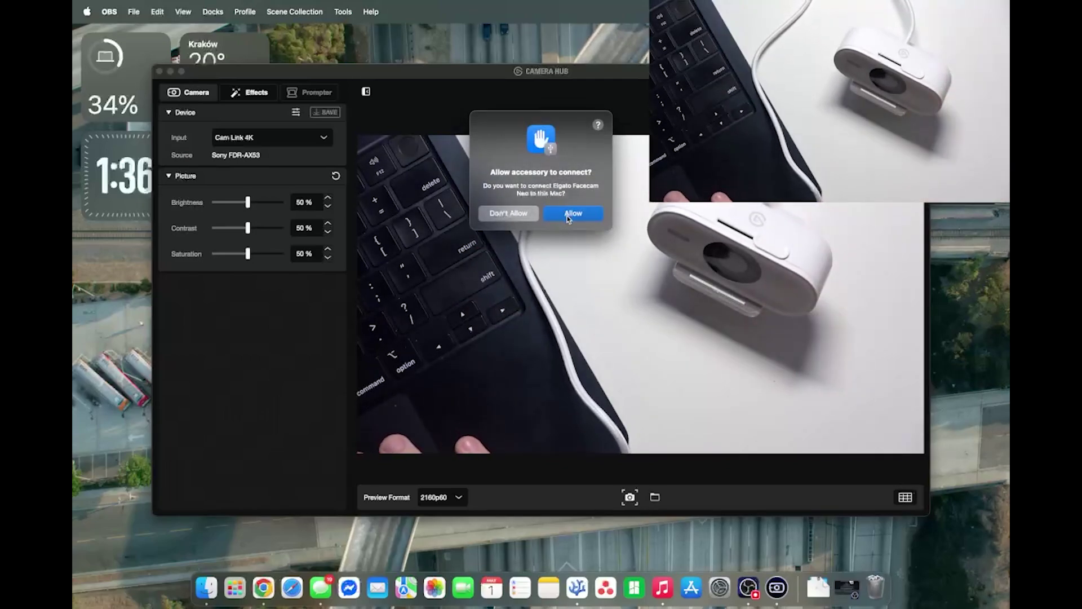
Allow the Elgato Facecam Neo to connect and select it as Camera Hub's input, showing 1080p60.
{"action": "left_click", "coordinate": [570, 218]}
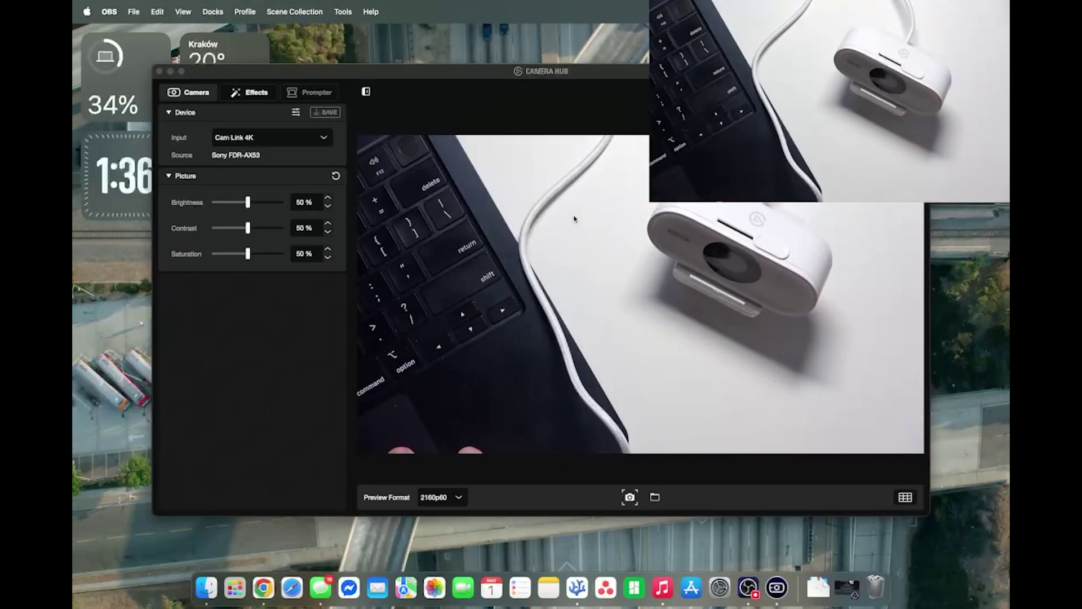
{"action": "left_click", "coordinate": [275, 137]}
{"action": "left_click", "coordinate": [275, 137]}
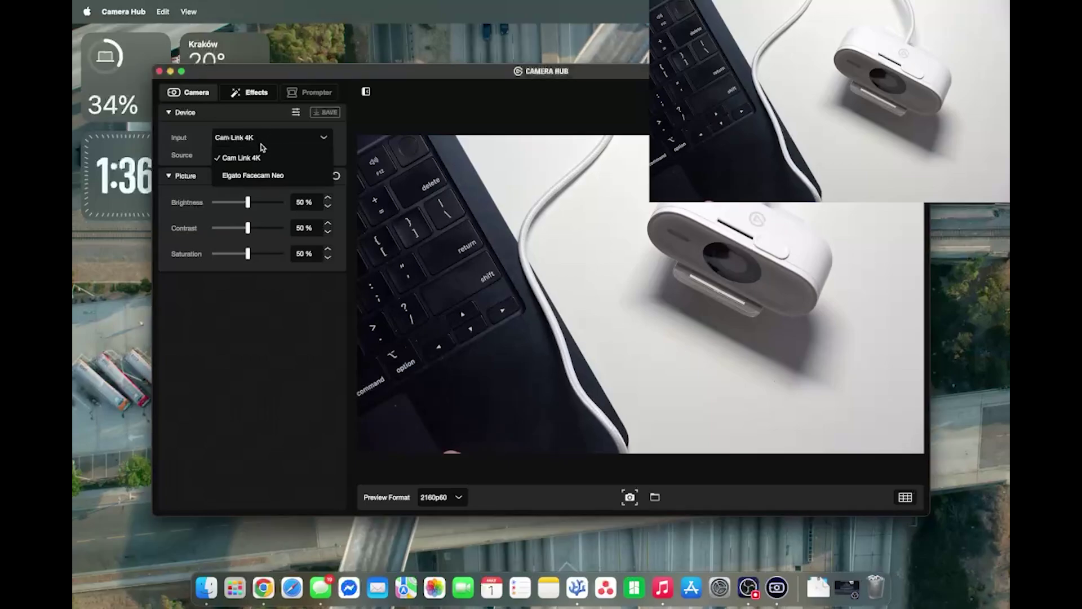
{"action": "left_click", "coordinate": [267, 176]}
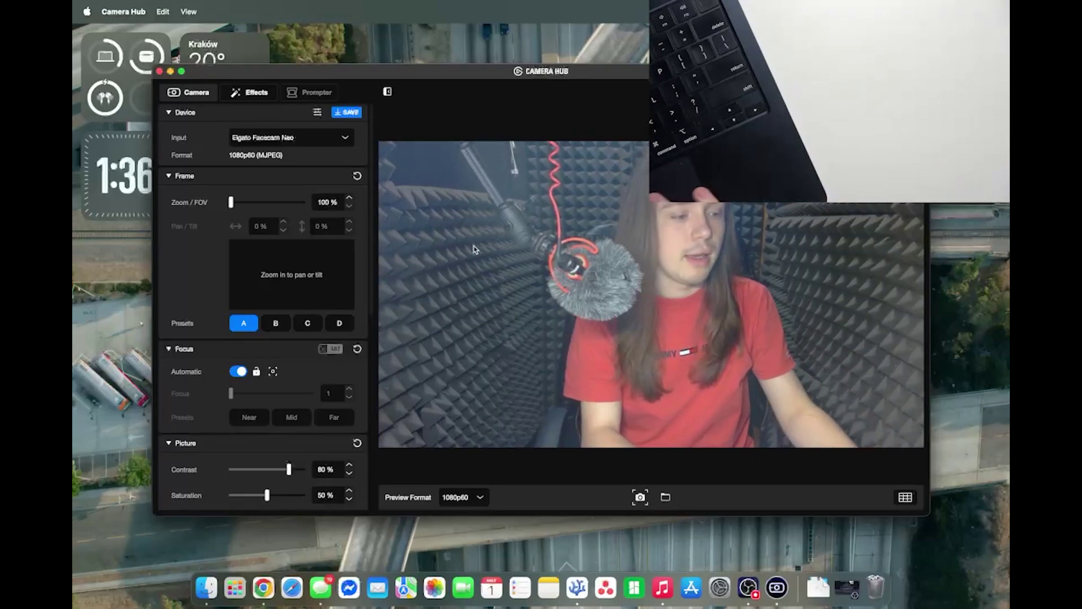
Maximise Camera Hub and review the Facecam Neo's Camera settings and Effects (orientation, LUT) tabs.
{"action": "scroll", "coordinate": [281, 299], "scroll_direction": "down", "scroll_amount": 5}
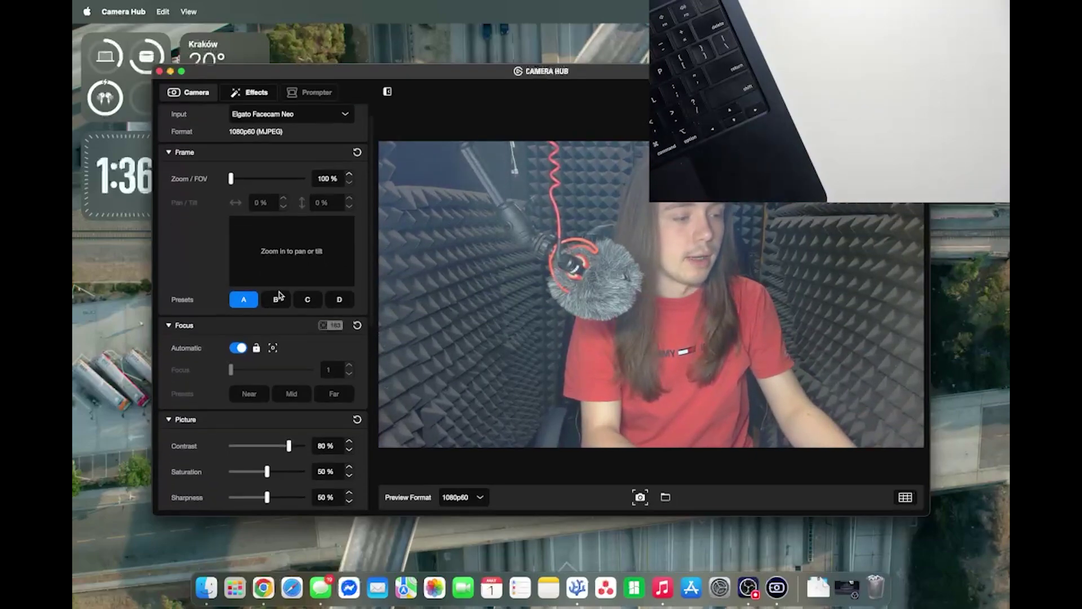
{"action": "double_click", "coordinate": [490, 70]}
{"action": "scroll", "coordinate": [232, 211], "scroll_direction": "up", "scroll_amount": 5}
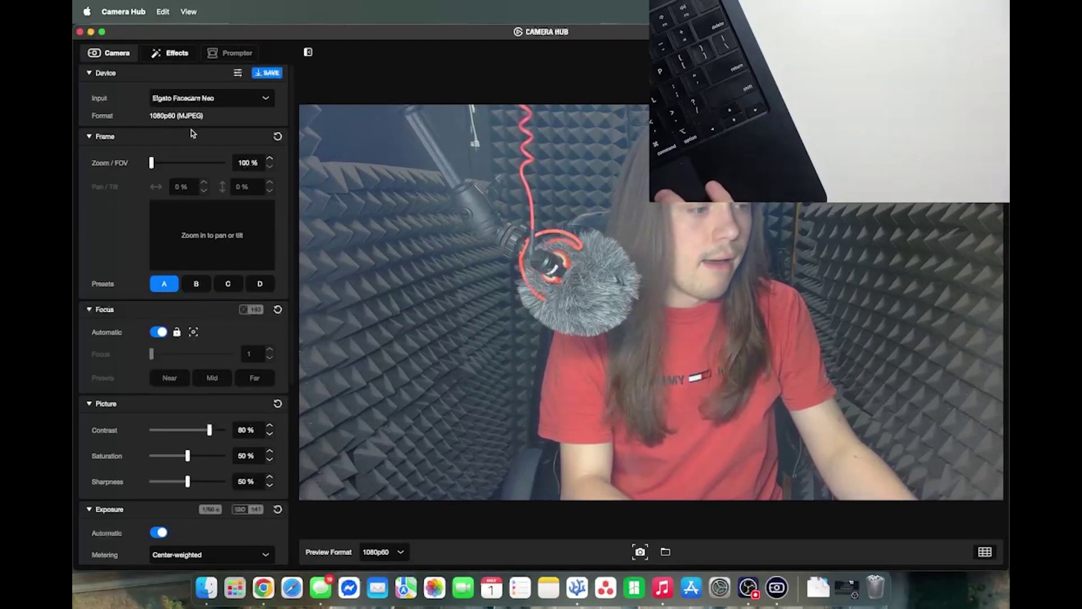
{"action": "scroll", "coordinate": [141, 243], "scroll_direction": "down", "scroll_amount": 12}
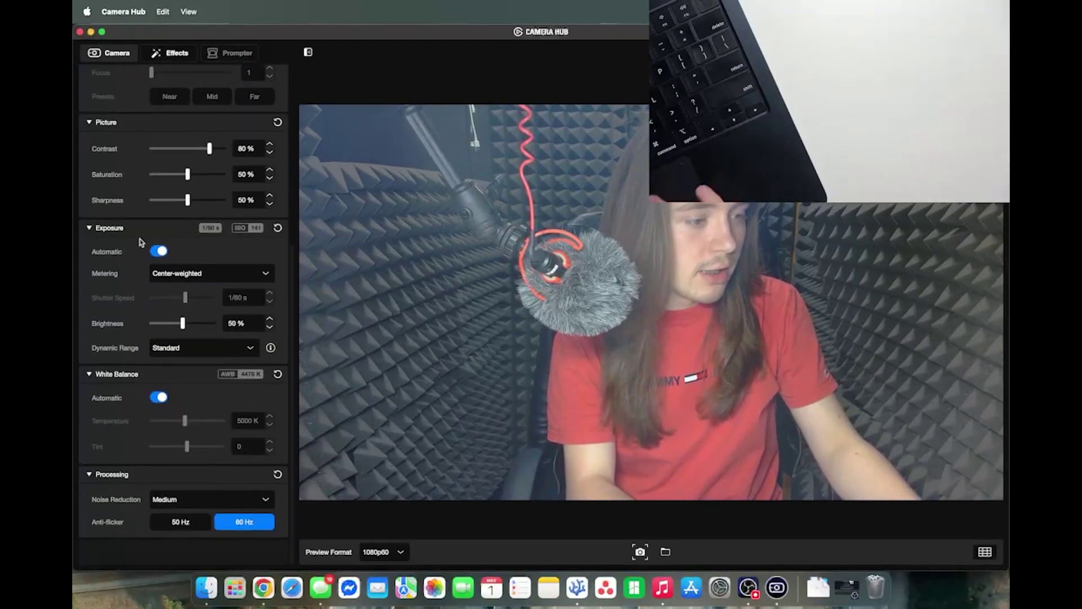
{"action": "left_click", "coordinate": [176, 54]}
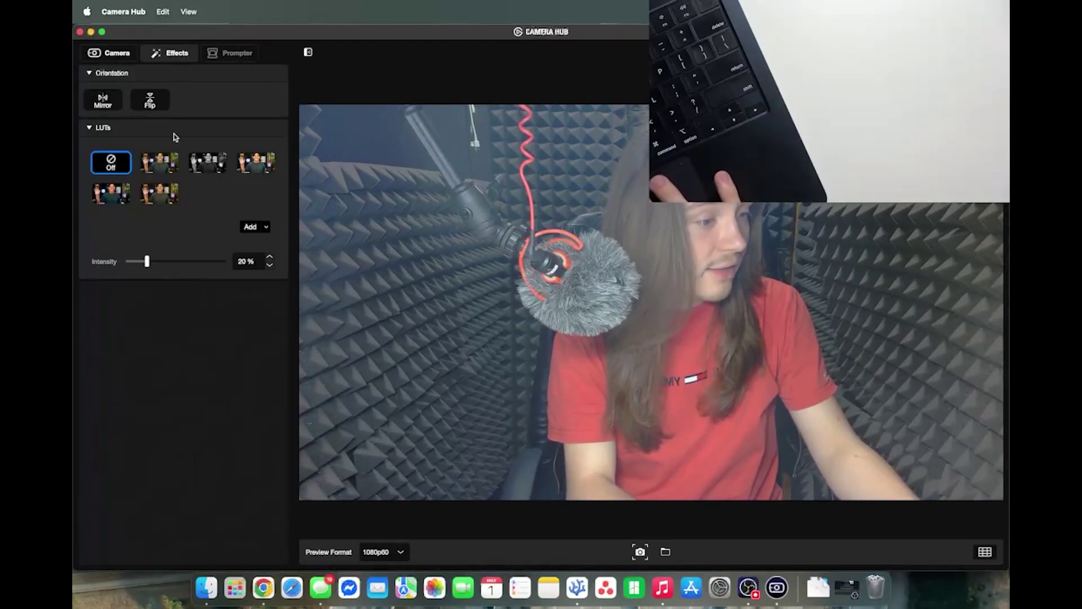
{"action": "left_click", "coordinate": [122, 56]}
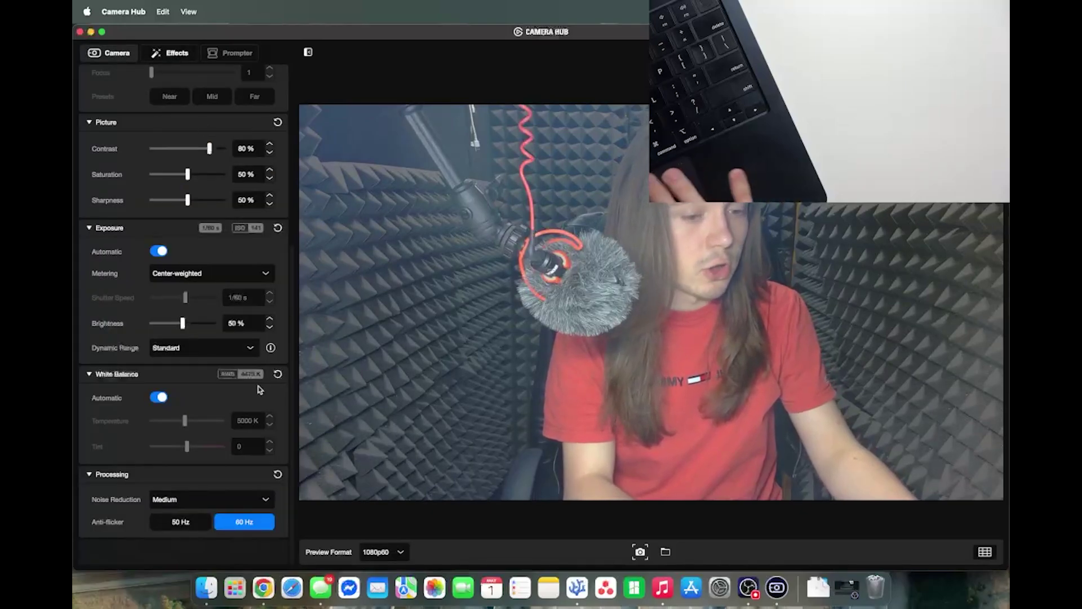